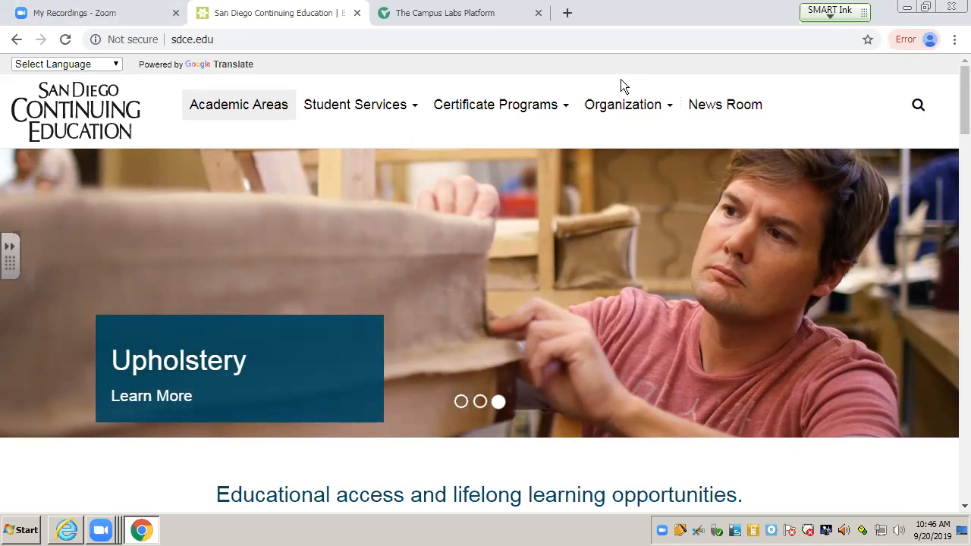
Step: Open the Institutional Effectiveness page from the site's Organization section
{"action": "mouse_move", "coordinate": [656, 114]}
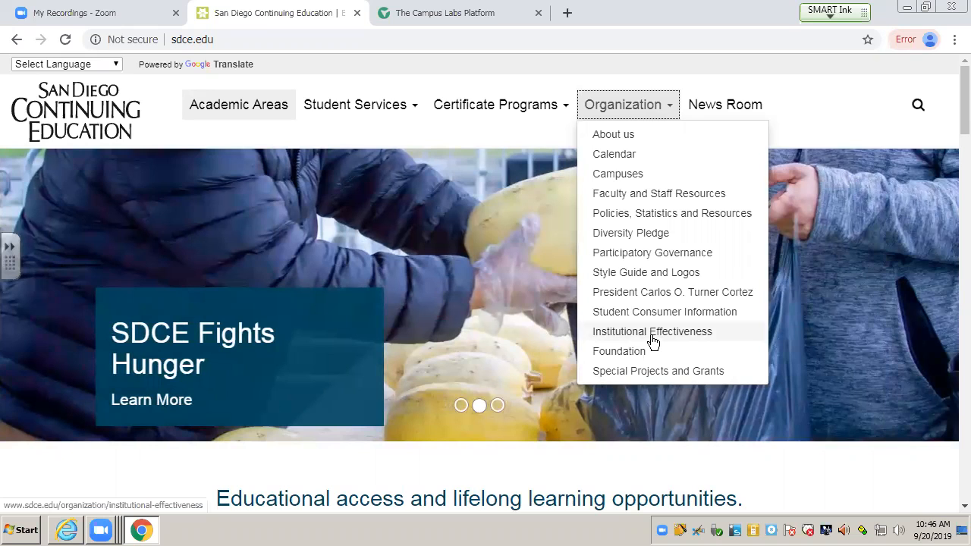
{"action": "left_click", "coordinate": [652, 339]}
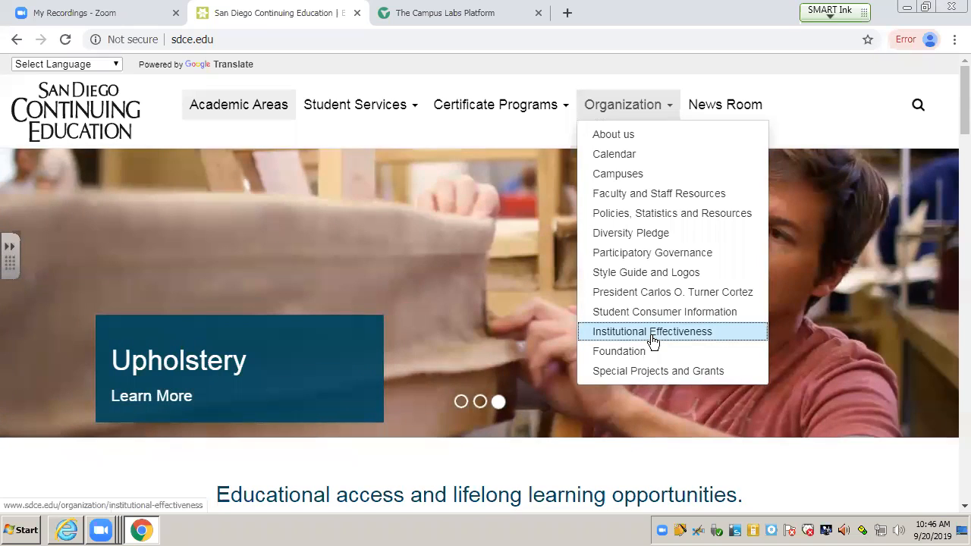
{"action": "left_click", "coordinate": [653, 340]}
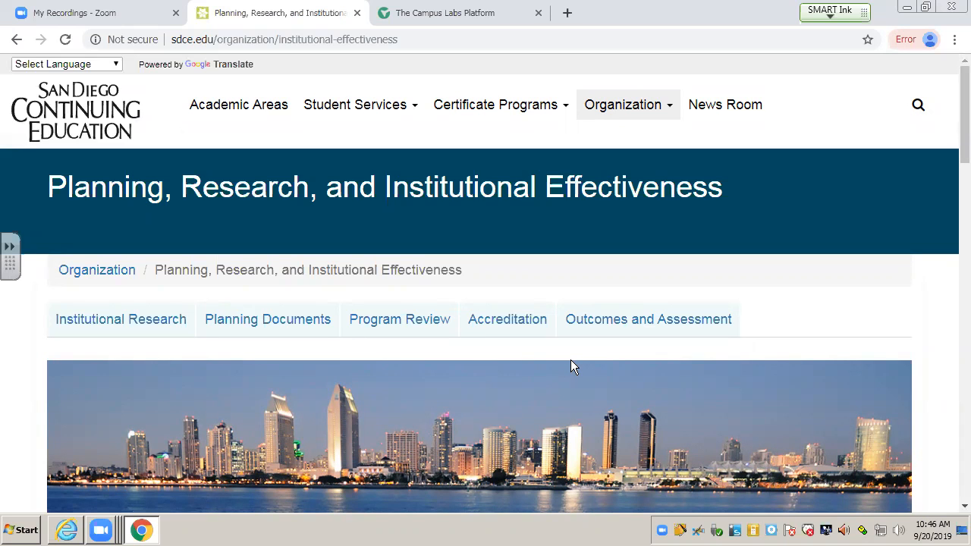
Step: Open the Campus Labs access link from the contact section in a new browser tab and switch to it
{"action": "scroll", "coordinate": [571, 362], "scroll_direction": "down", "scroll_amount": 10}
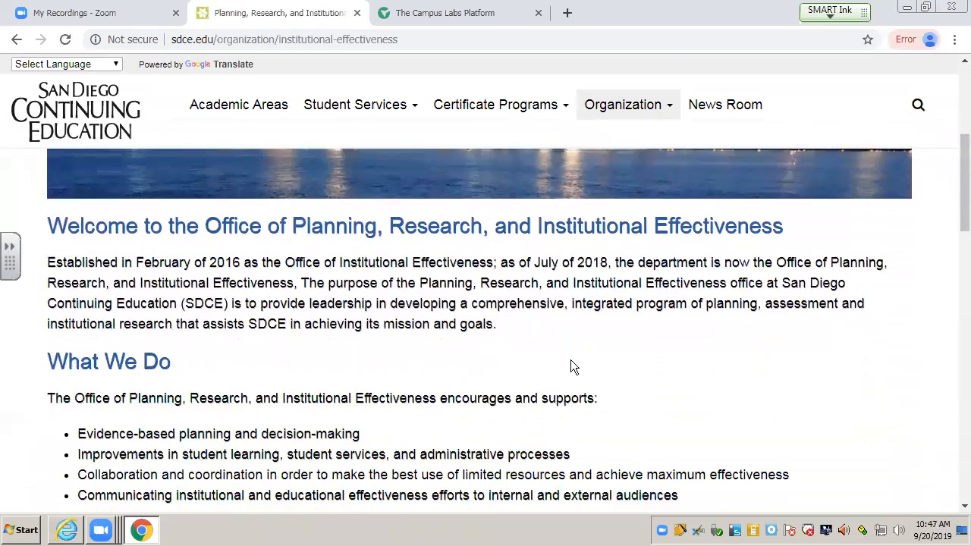
{"action": "scroll", "coordinate": [572, 362], "scroll_direction": "down", "scroll_amount": 2}
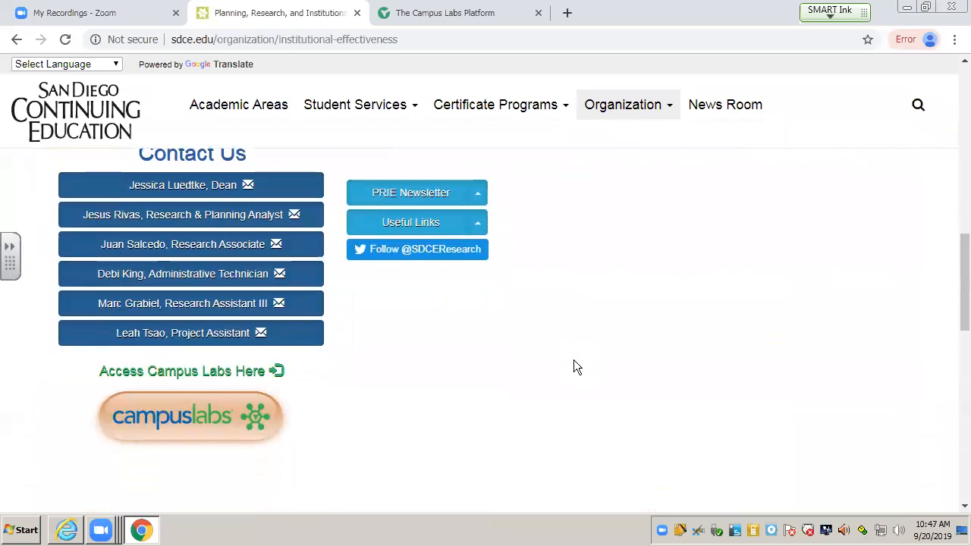
{"action": "scroll", "coordinate": [574, 366], "scroll_direction": "up", "scroll_amount": 1}
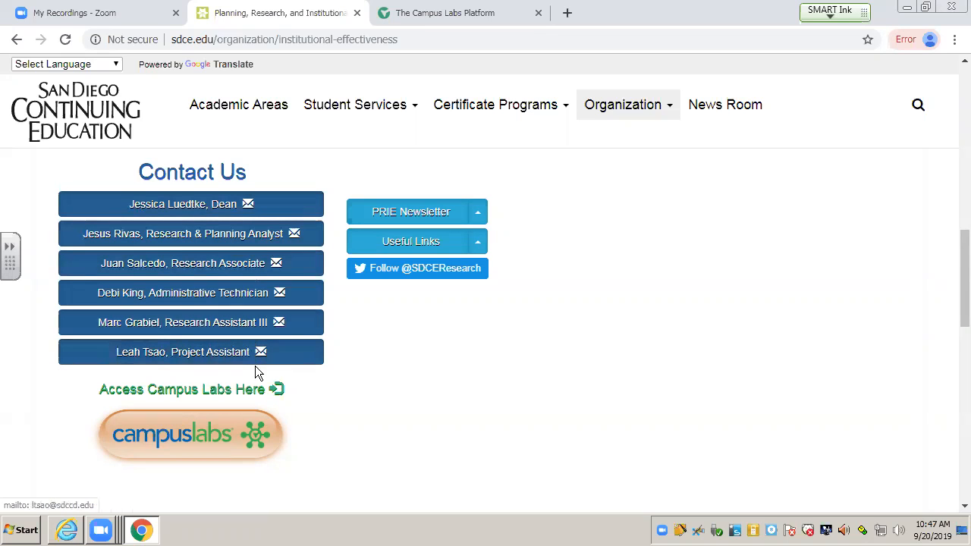
{"action": "right_click", "coordinate": [253, 443]}
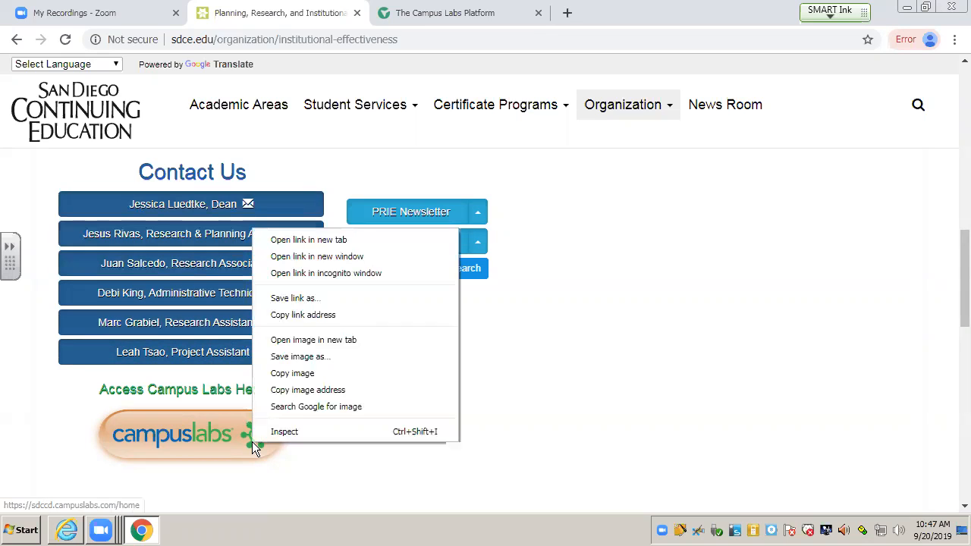
{"action": "left_click", "coordinate": [328, 238]}
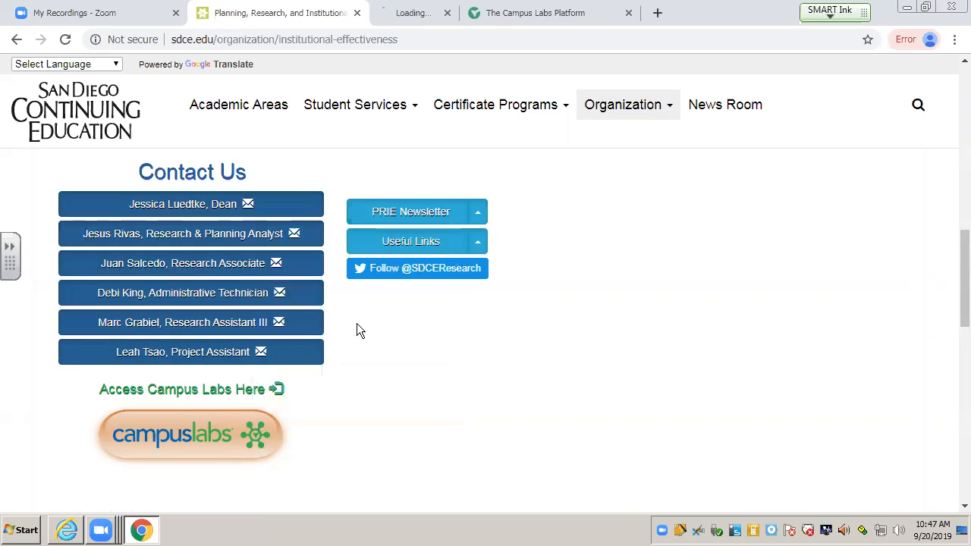
{"action": "left_click", "coordinate": [440, 13]}
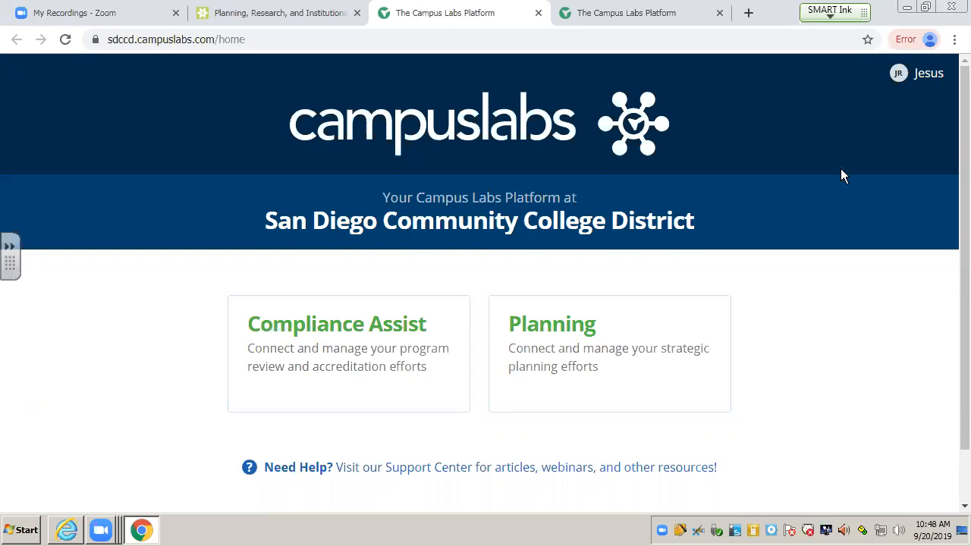
Step: View the account options on the Campus Labs home page and open the Planning application
{"action": "left_click", "coordinate": [929, 76]}
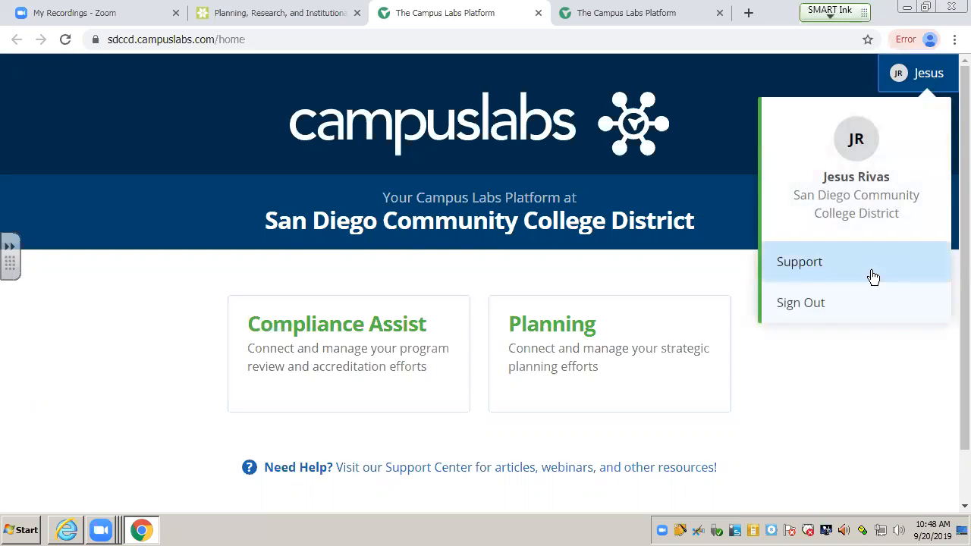
{"action": "left_click", "coordinate": [881, 399]}
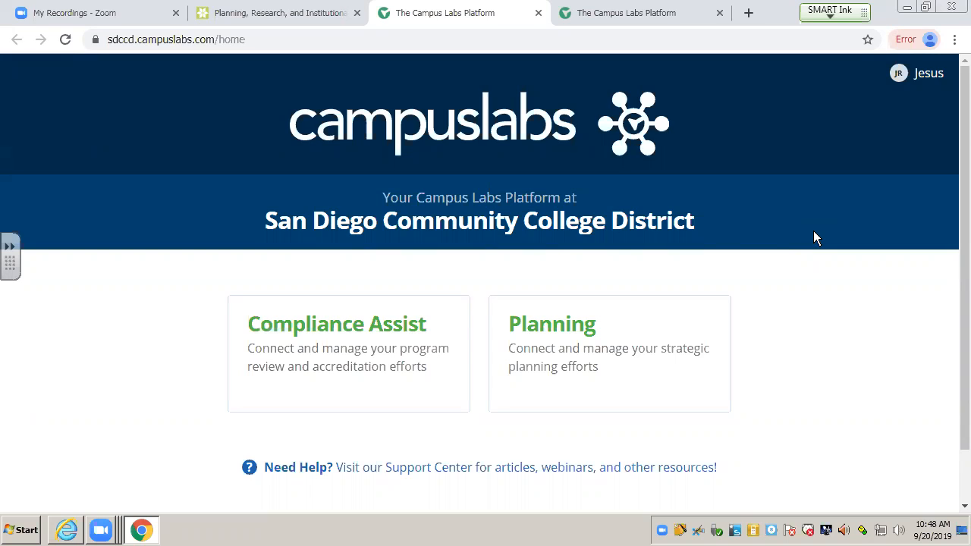
{"action": "left_click", "coordinate": [591, 332]}
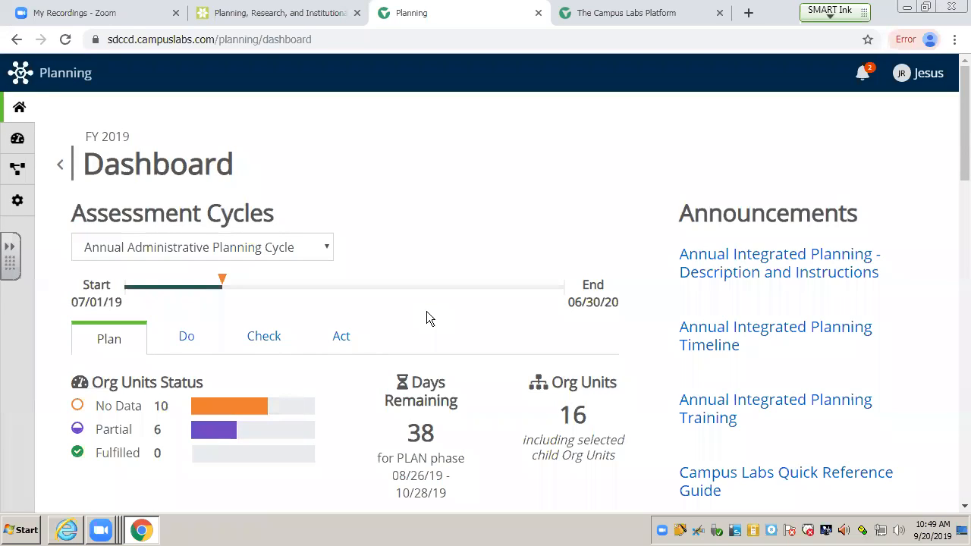
Step: Look through the announcements and My Plan Items on the Planning dashboard
{"action": "scroll", "coordinate": [426, 313], "scroll_direction": "down", "scroll_amount": 7}
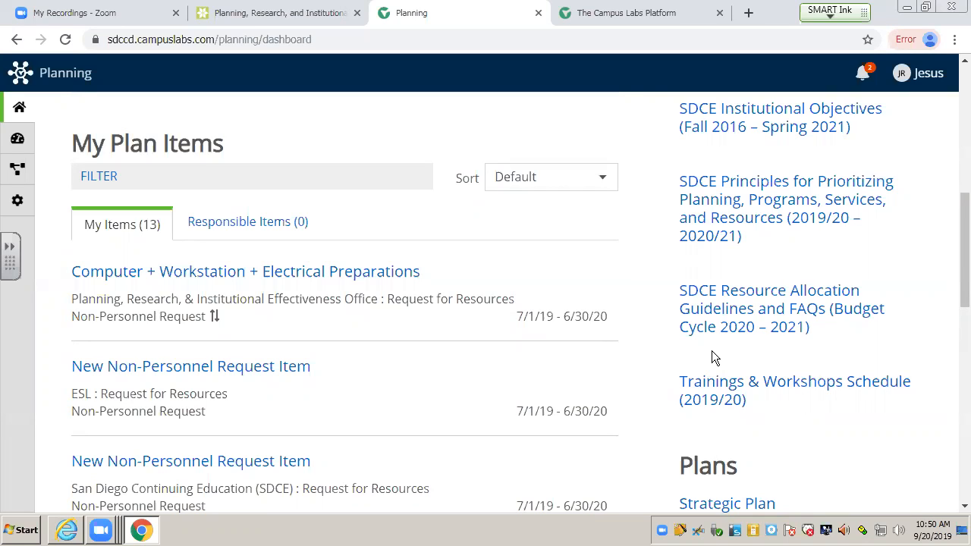
{"action": "scroll", "coordinate": [727, 351], "scroll_direction": "up", "scroll_amount": 1}
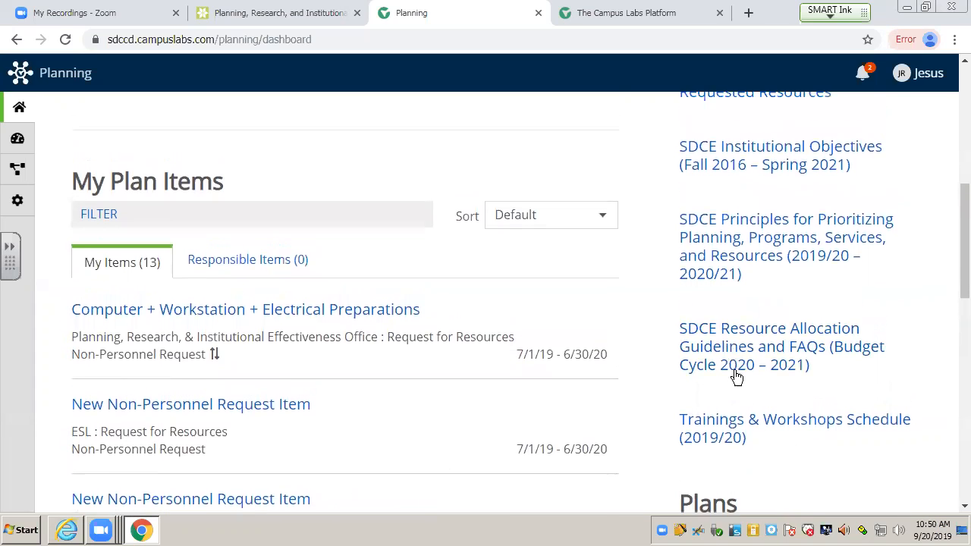
{"action": "scroll", "coordinate": [737, 378], "scroll_direction": "up", "scroll_amount": 3}
{"action": "scroll", "coordinate": [738, 371], "scroll_direction": "up", "scroll_amount": 5}
{"action": "scroll", "coordinate": [750, 398], "scroll_direction": "down", "scroll_amount": 2}
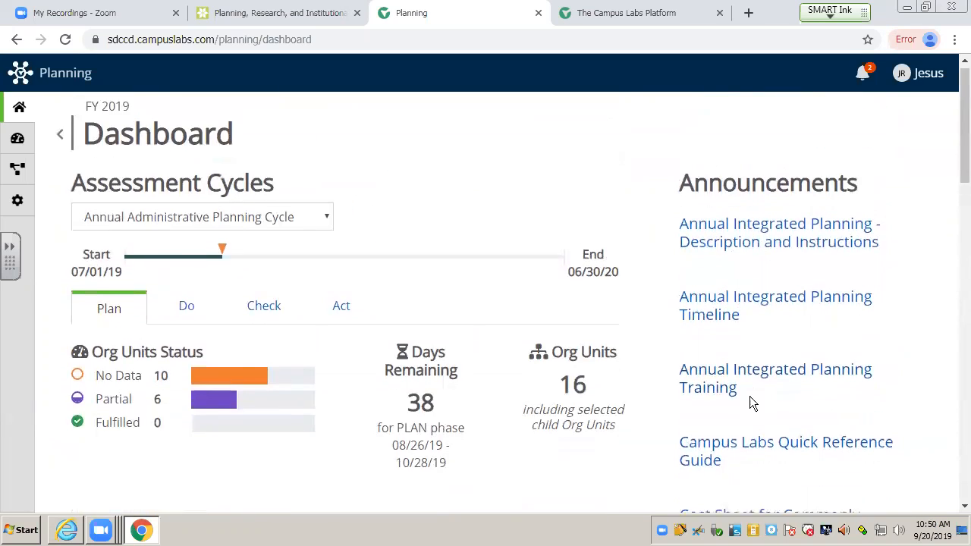
{"action": "scroll", "coordinate": [750, 396], "scroll_direction": "down", "scroll_amount": 5}
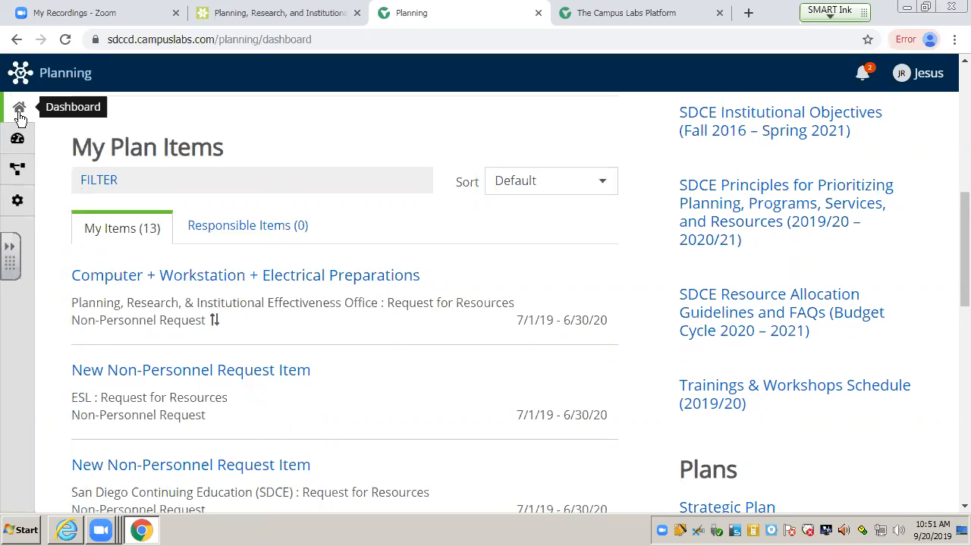
Step: Open the plans section, view the available plans and select FY 2019 as the fiscal year
{"action": "left_click", "coordinate": [22, 173]}
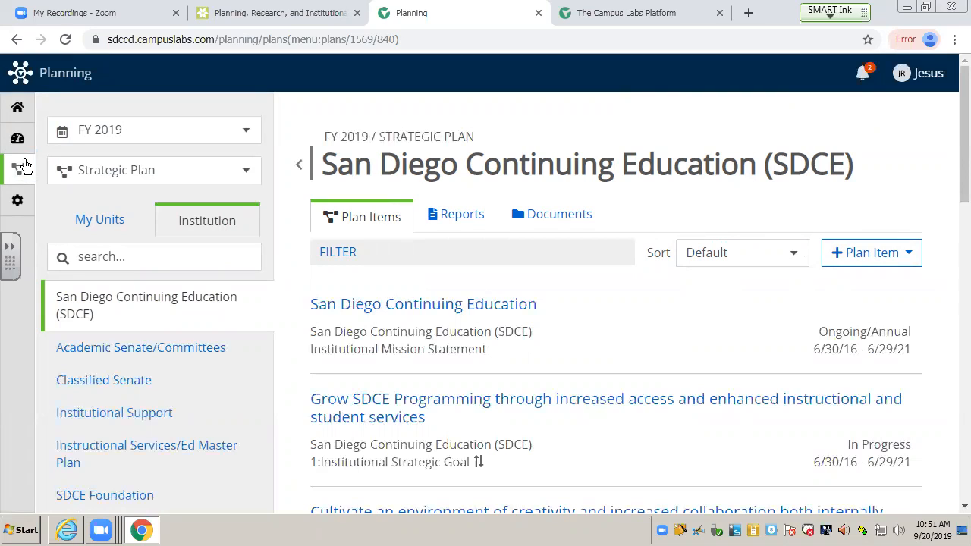
{"action": "left_click", "coordinate": [239, 173]}
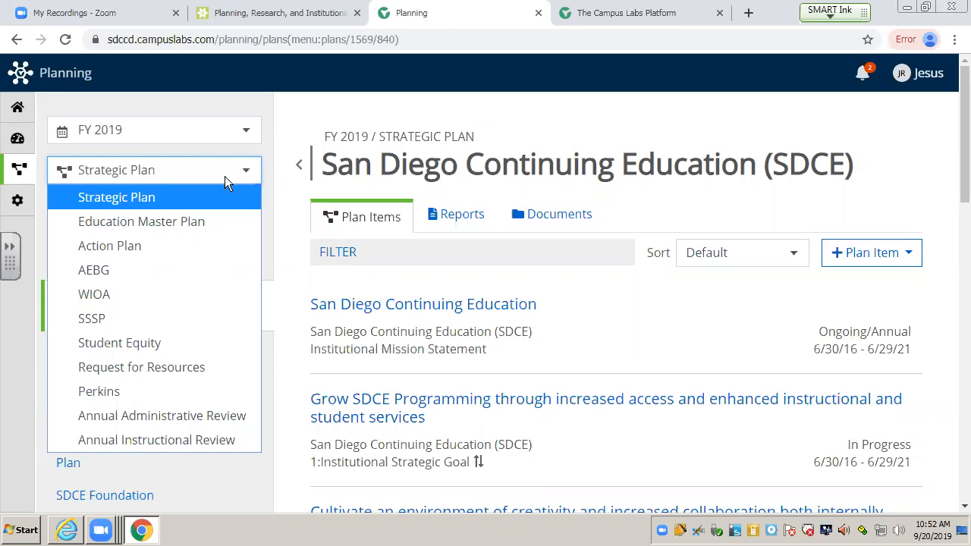
{"action": "left_click", "coordinate": [246, 130]}
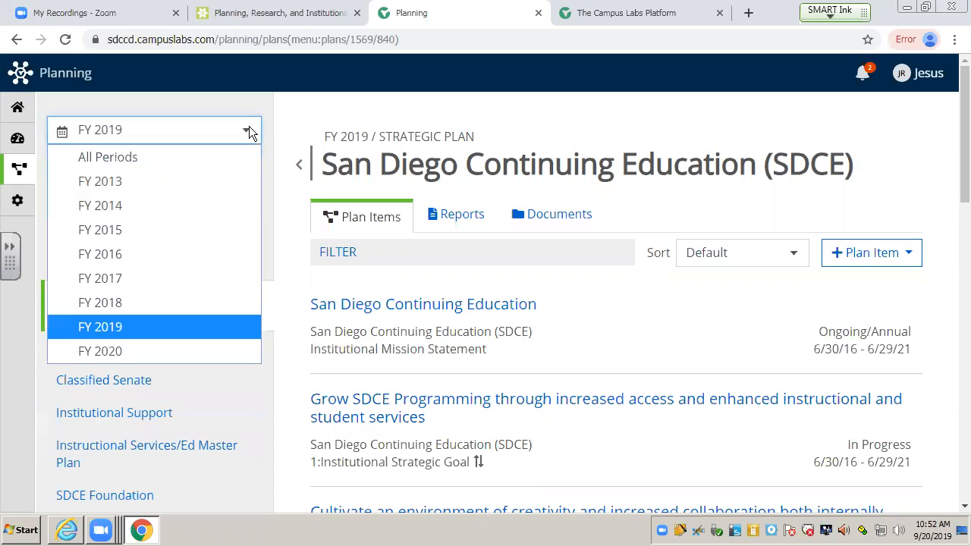
{"action": "left_click", "coordinate": [249, 131]}
{"action": "left_click", "coordinate": [249, 131]}
{"action": "left_click", "coordinate": [222, 327]}
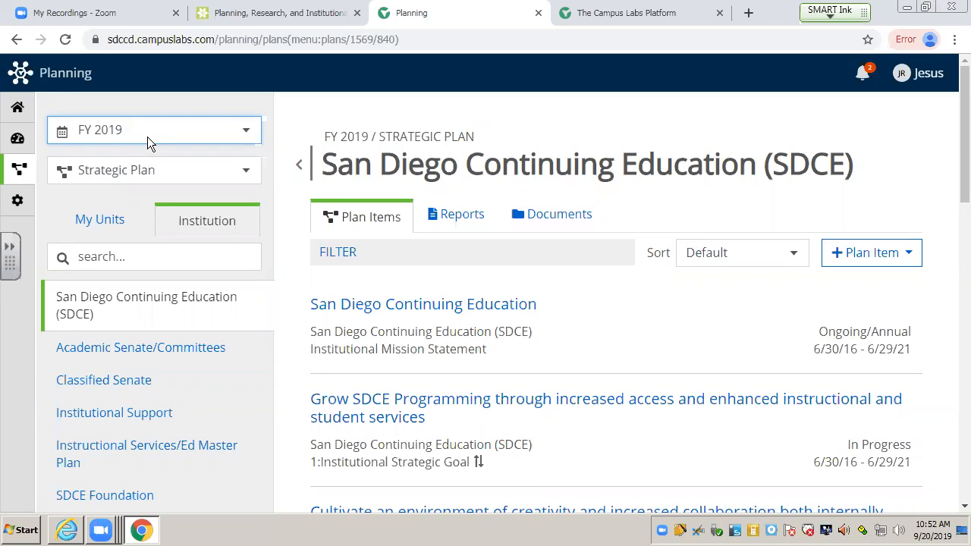
Step: Select Annual Instructional Review as the plan and list only the units under My Units
{"action": "left_click", "coordinate": [176, 173]}
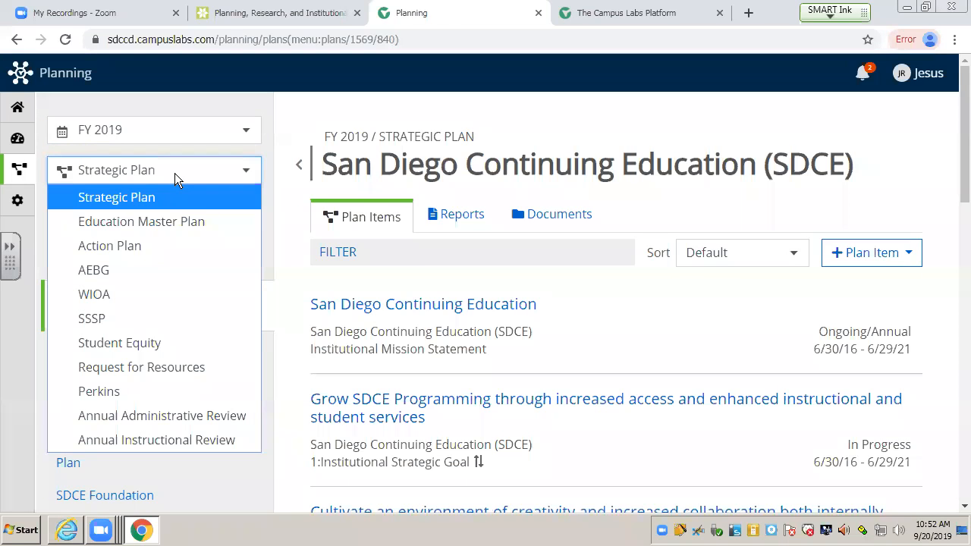
{"action": "left_click", "coordinate": [174, 173]}
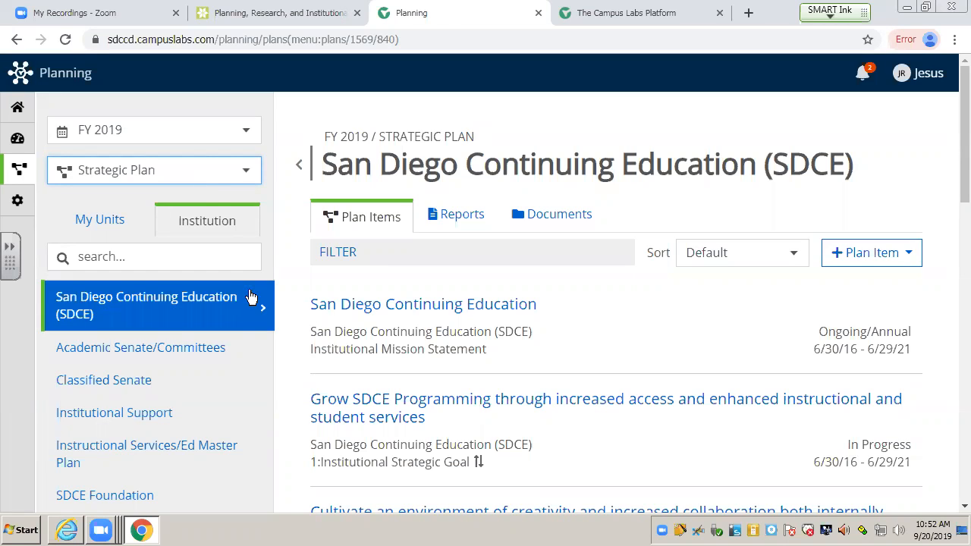
{"action": "left_click", "coordinate": [213, 173]}
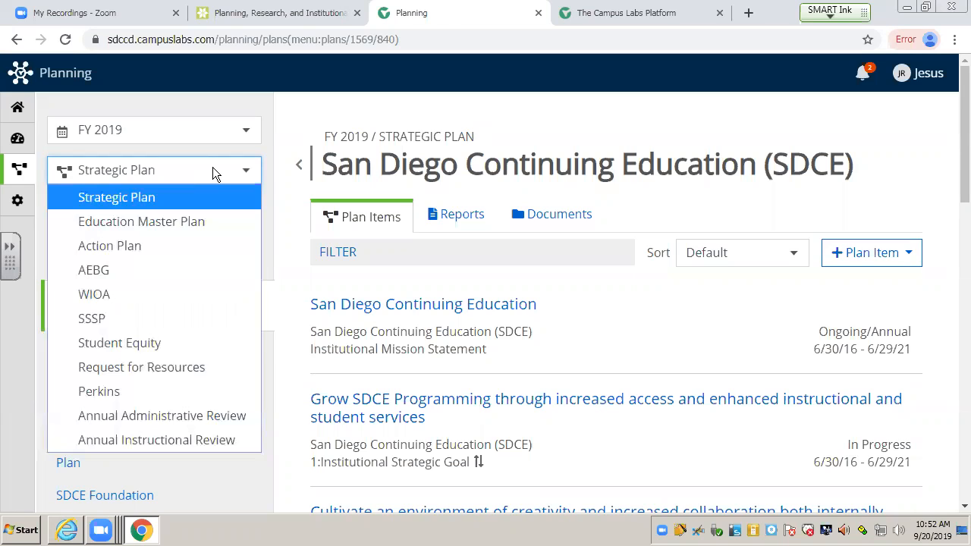
{"action": "left_click", "coordinate": [225, 440]}
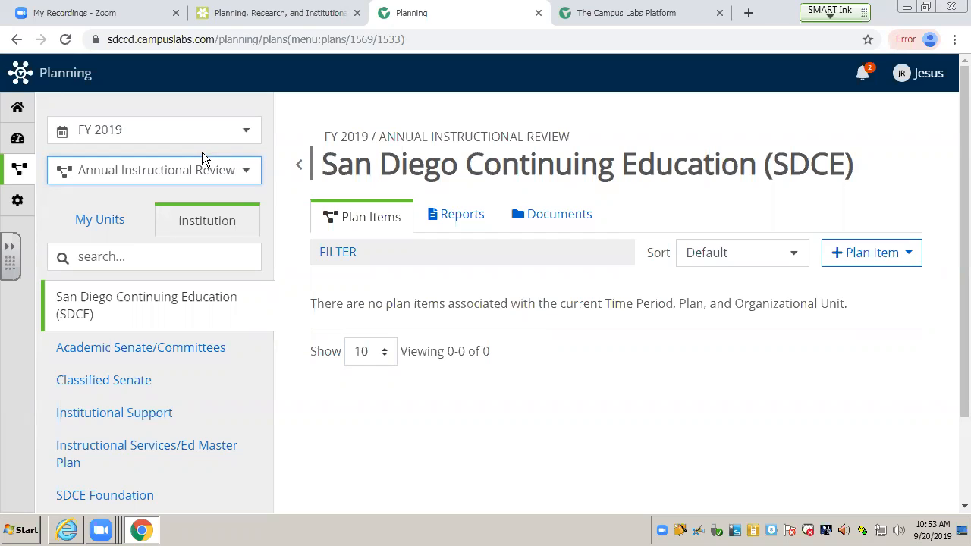
{"action": "left_click", "coordinate": [217, 167]}
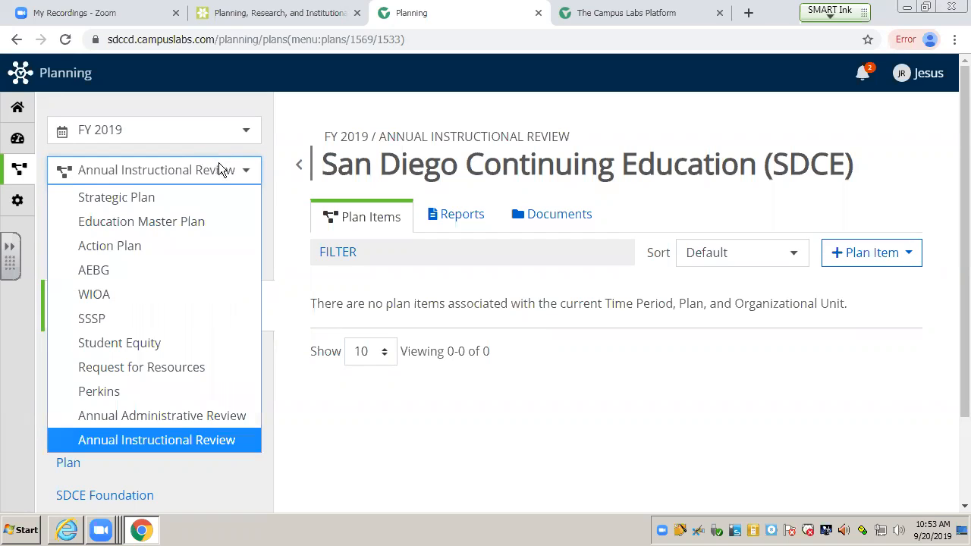
{"action": "left_click", "coordinate": [172, 445]}
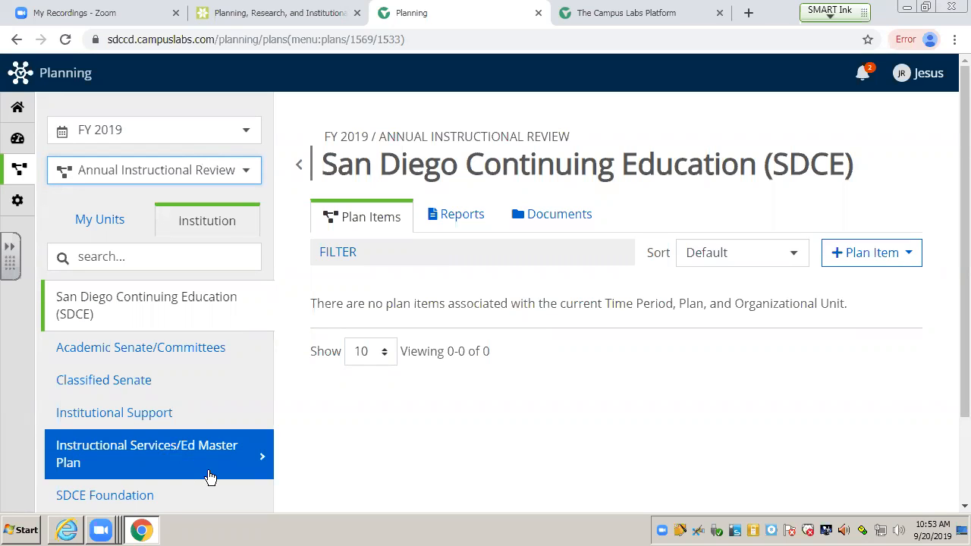
{"action": "left_click", "coordinate": [100, 220]}
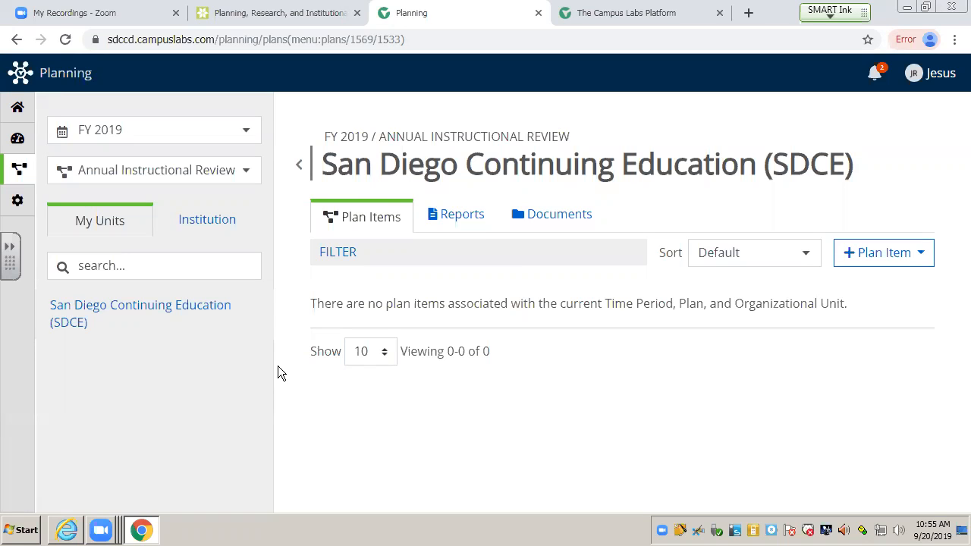
Step: Create an Instructional Review 2018/19 plan item for San Diego Continuing Education (SDCE) and return to the plan item list
{"action": "left_click", "coordinate": [842, 255]}
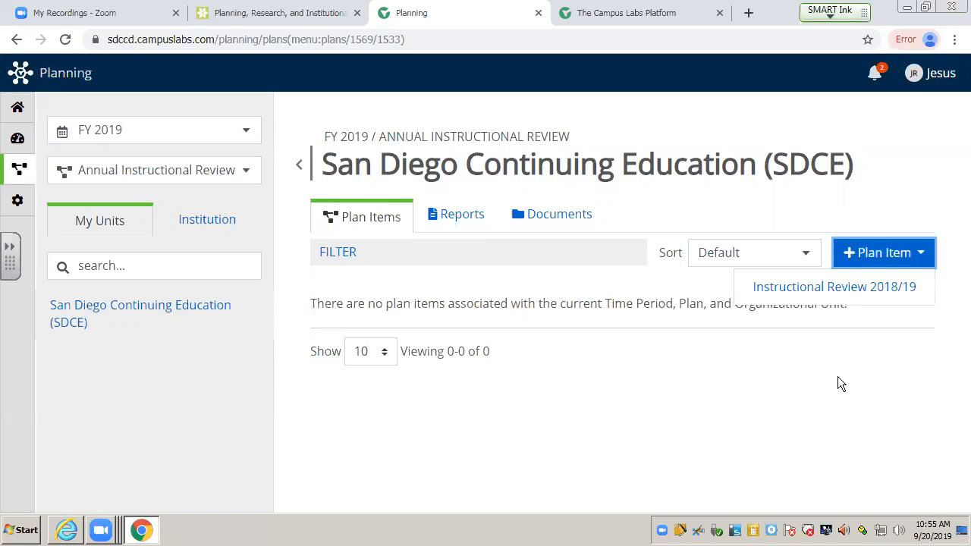
{"action": "left_click", "coordinate": [833, 288]}
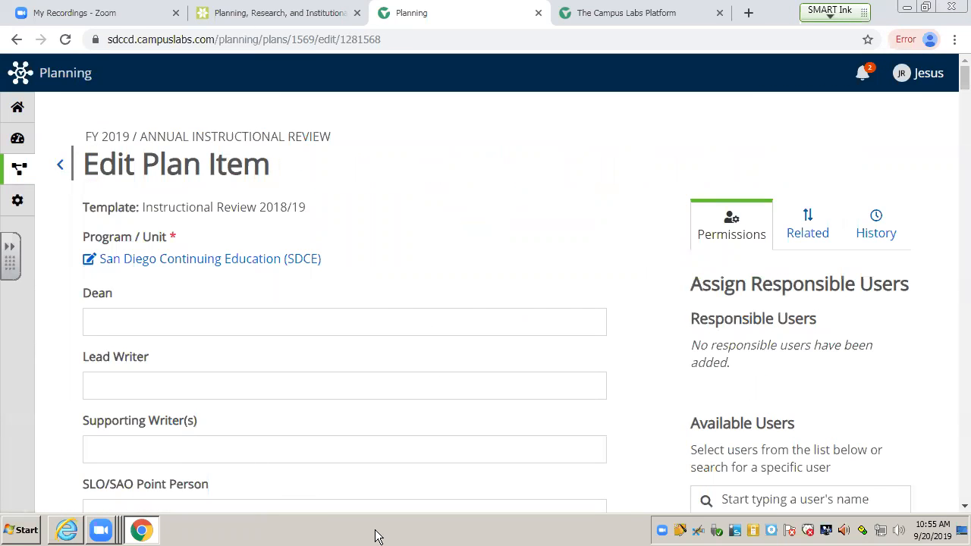
{"action": "key", "text": "alt+Left"}
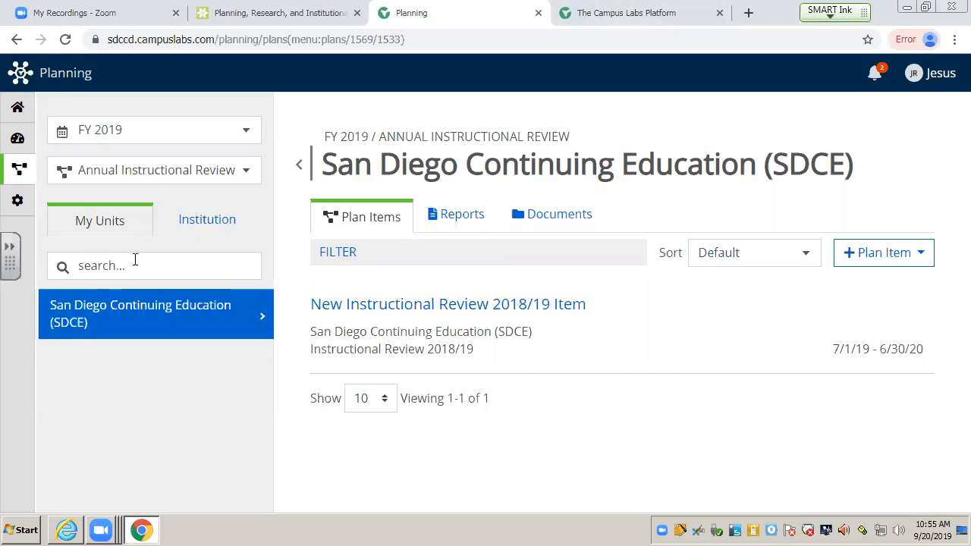
{"action": "left_click", "coordinate": [154, 179]}
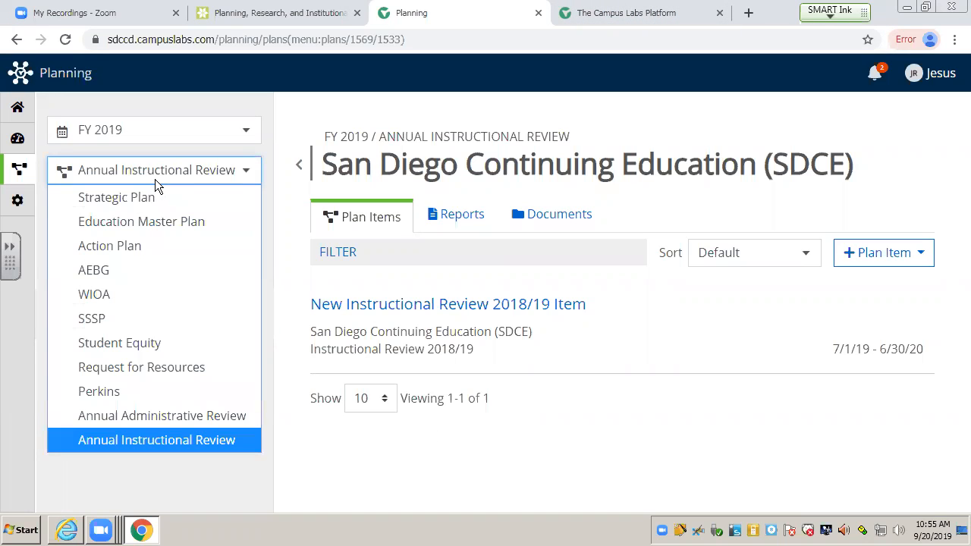
{"action": "left_click", "coordinate": [155, 179]}
{"action": "left_click", "coordinate": [155, 179]}
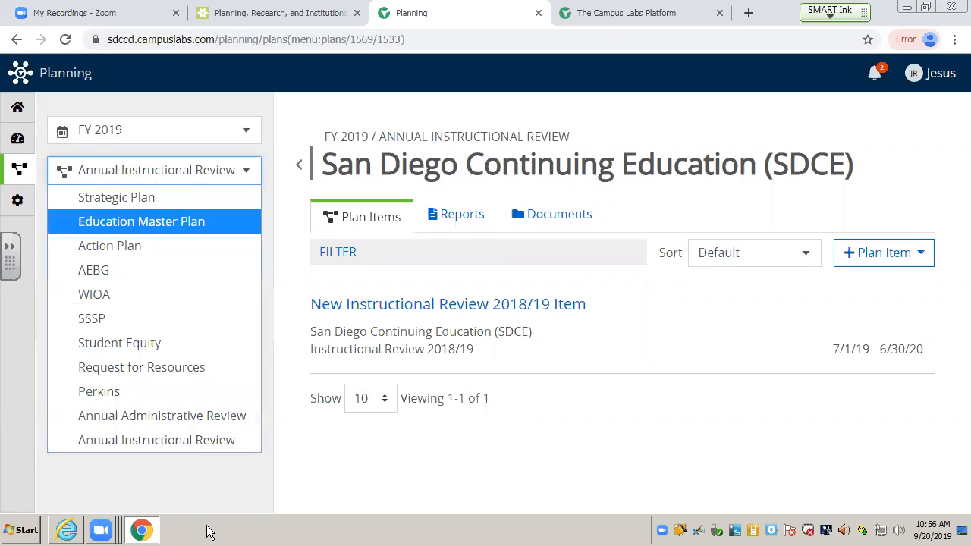
{"action": "left_click", "coordinate": [167, 448]}
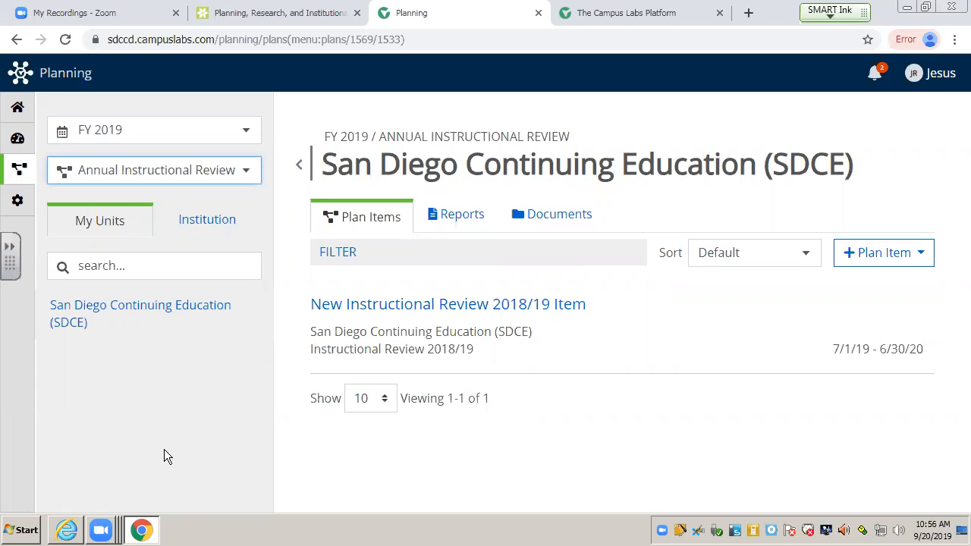
{"action": "left_click", "coordinate": [79, 228]}
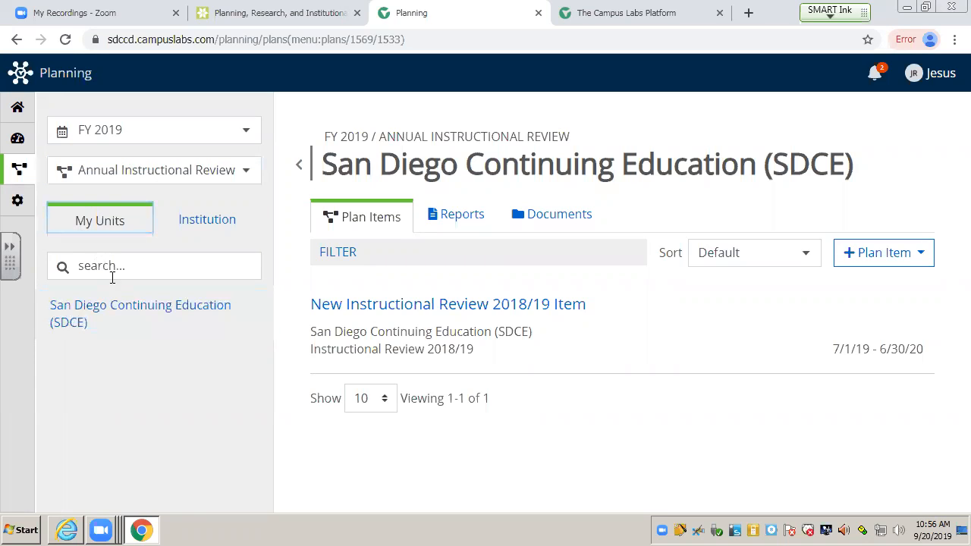